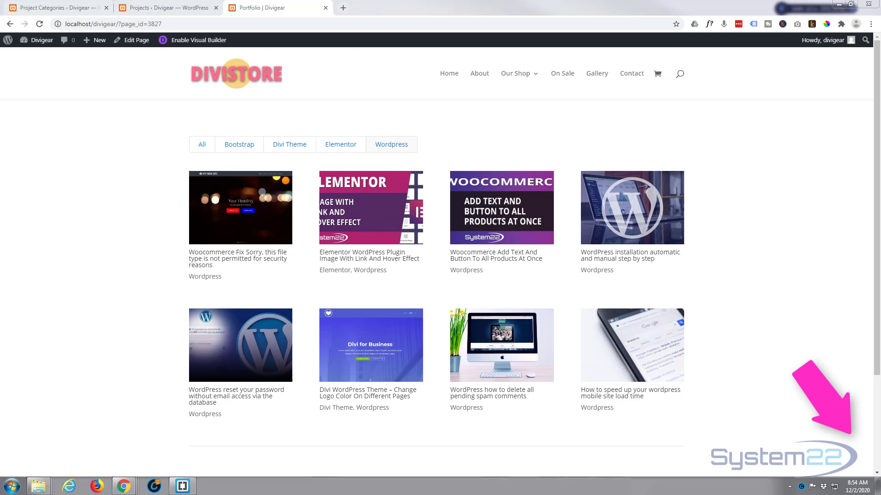
Step: Filter the Portfolio page's projects by the Bootstrap, Divi Theme, Elementor and Wordpress categories in turn
click(238, 146)
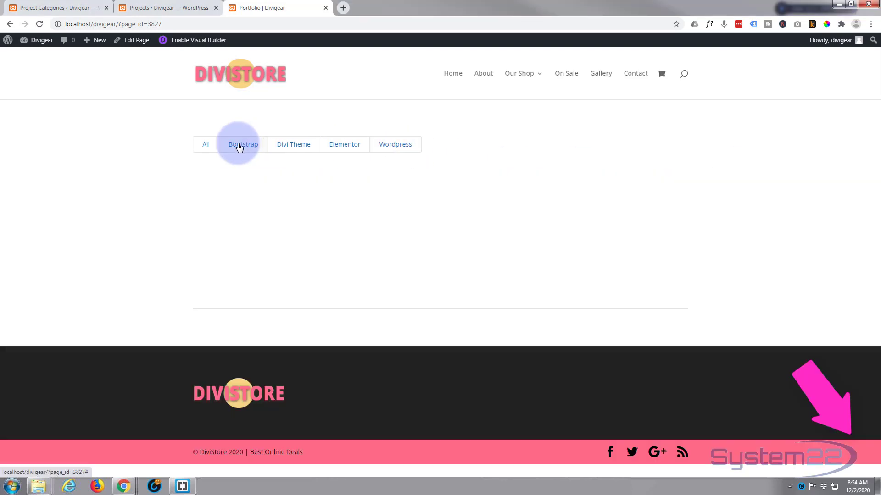
click(290, 148)
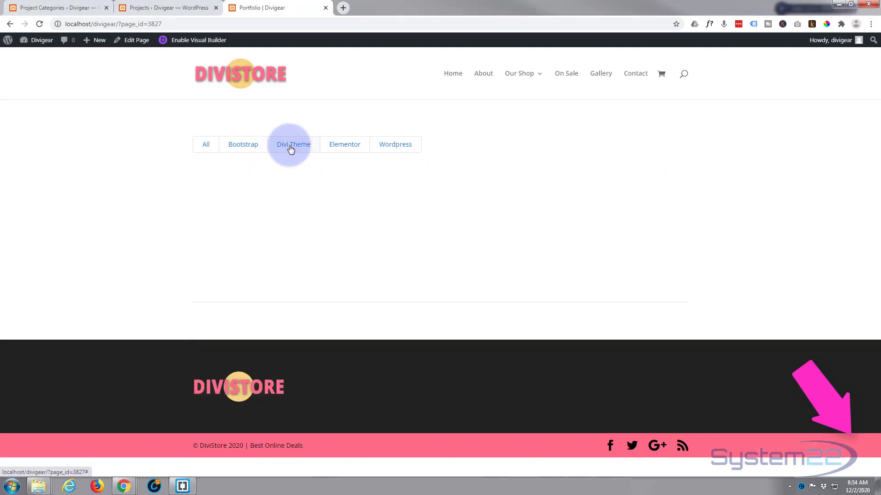
click(346, 150)
click(393, 146)
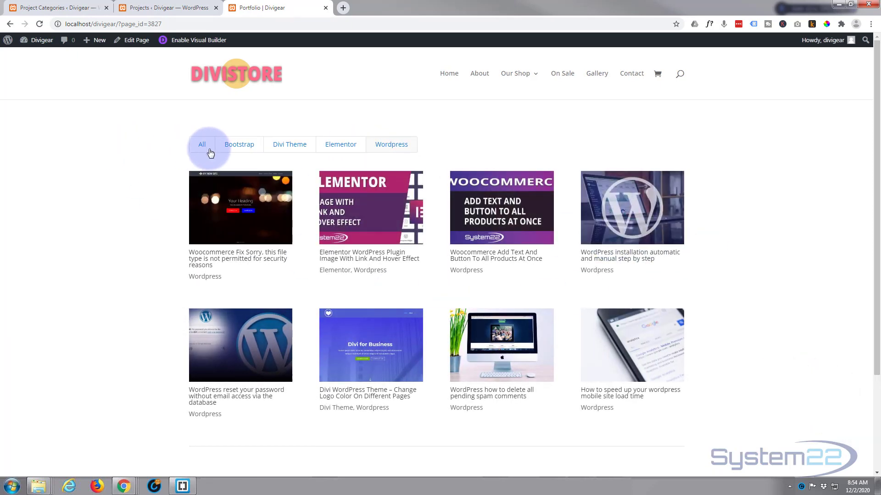
click(239, 146)
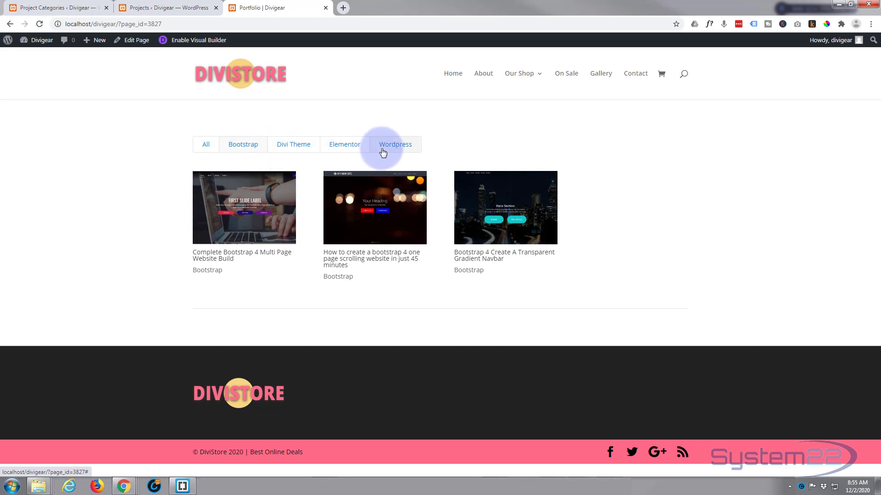
click(238, 148)
click(289, 147)
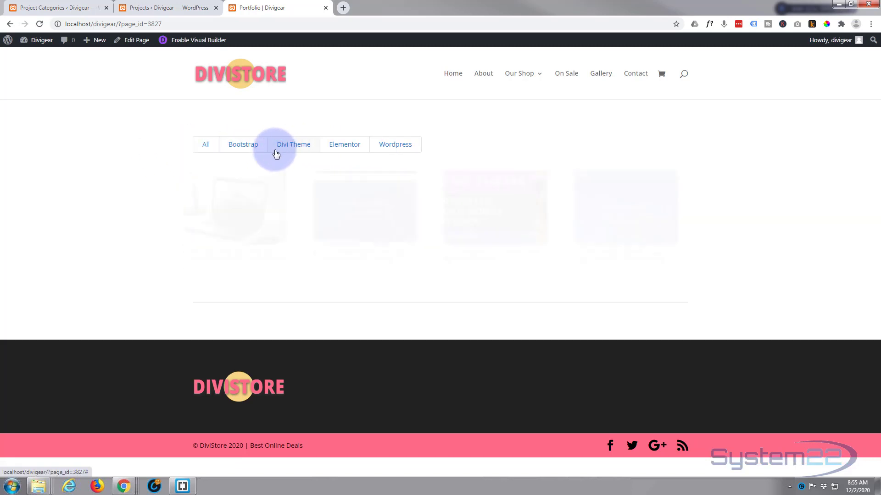
click(347, 147)
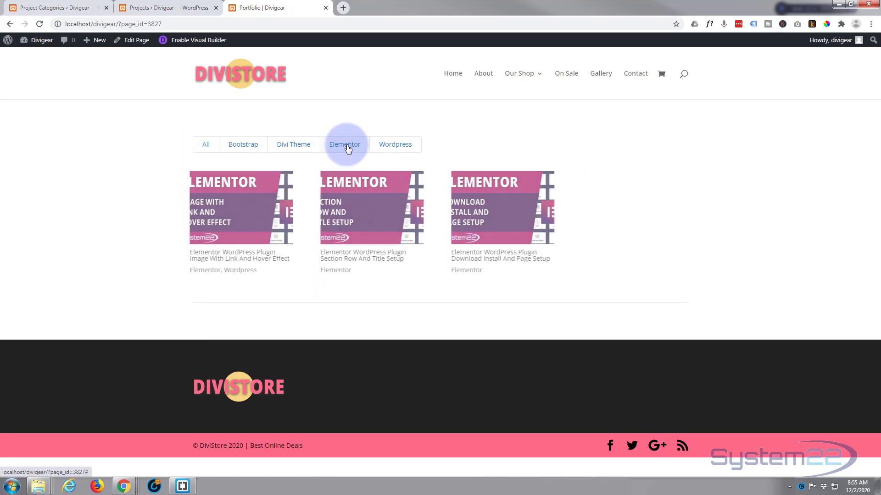
click(387, 147)
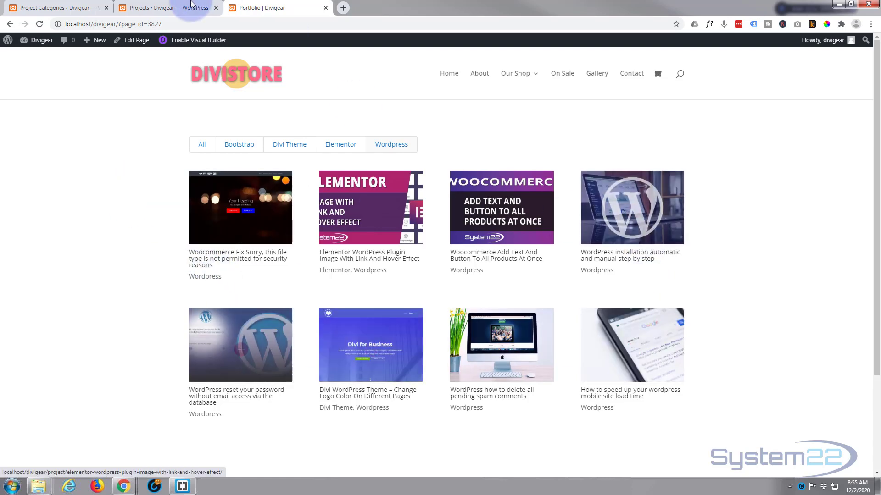
Step: Review the full projects list and the project categories, and compare them with the Portfolio page's filters
click(169, 9)
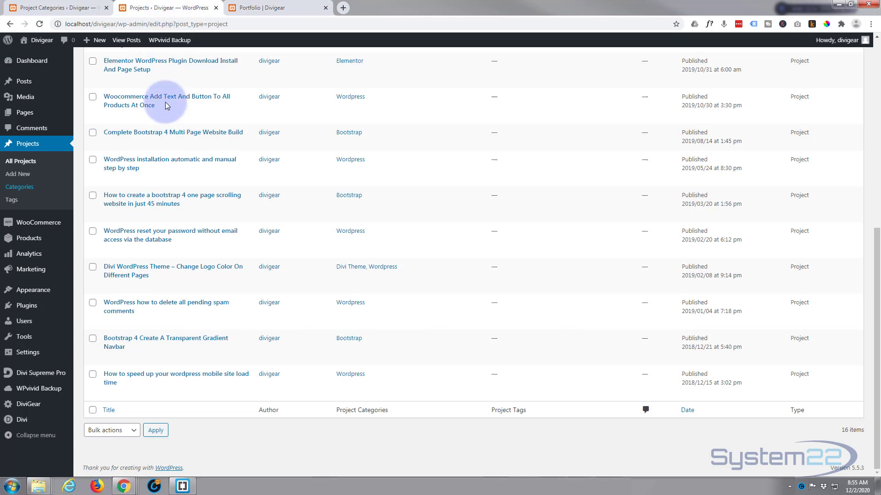
scroll(197, 201, up, 3)
scroll(197, 202, up, 4)
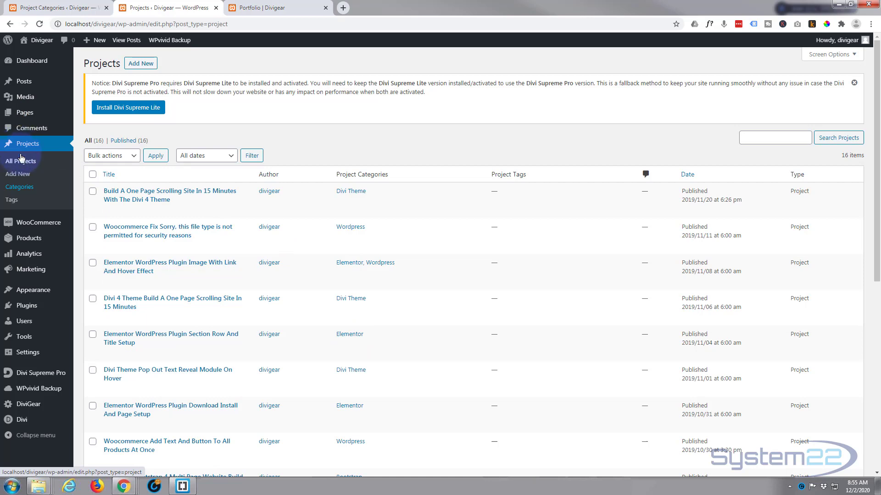
click(20, 192)
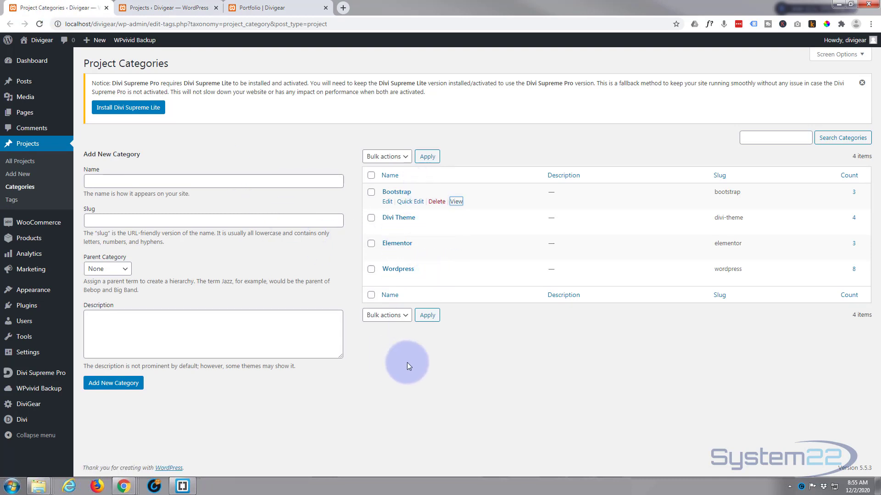
click(256, 8)
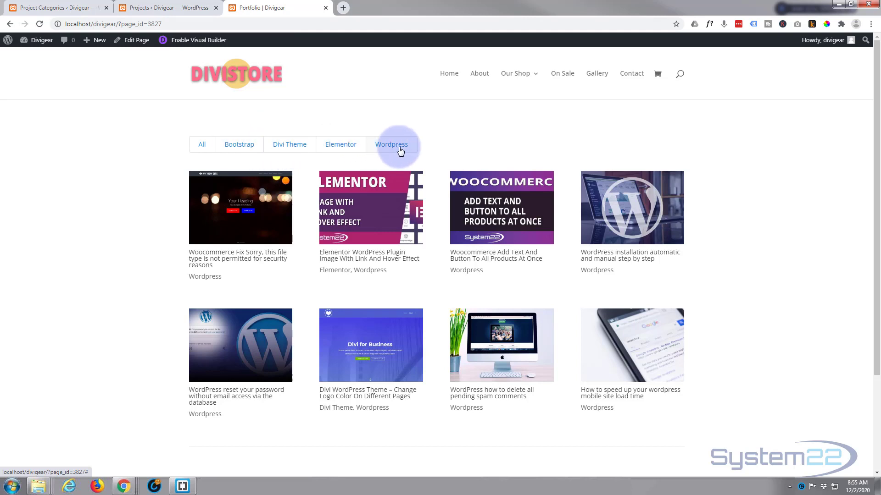
Step: View the Bootstrap project category's archive page and its web address, and return to the Project Categories list
click(164, 13)
click(50, 8)
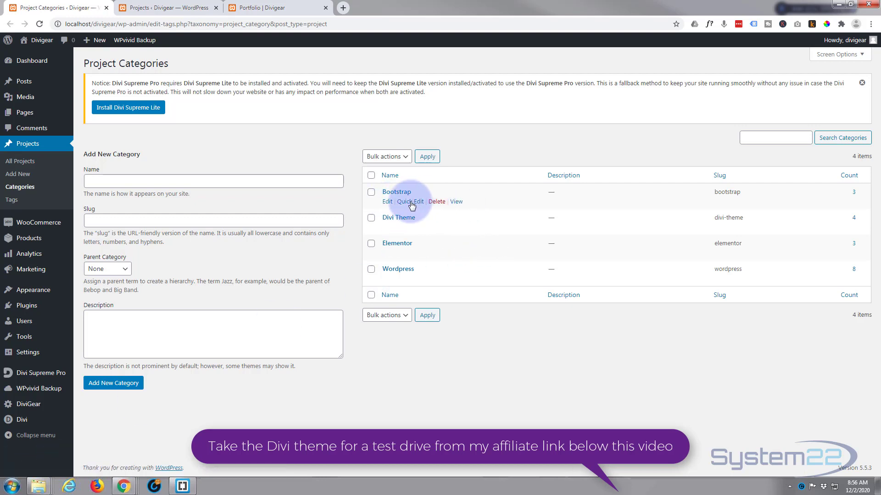
right_click(456, 202)
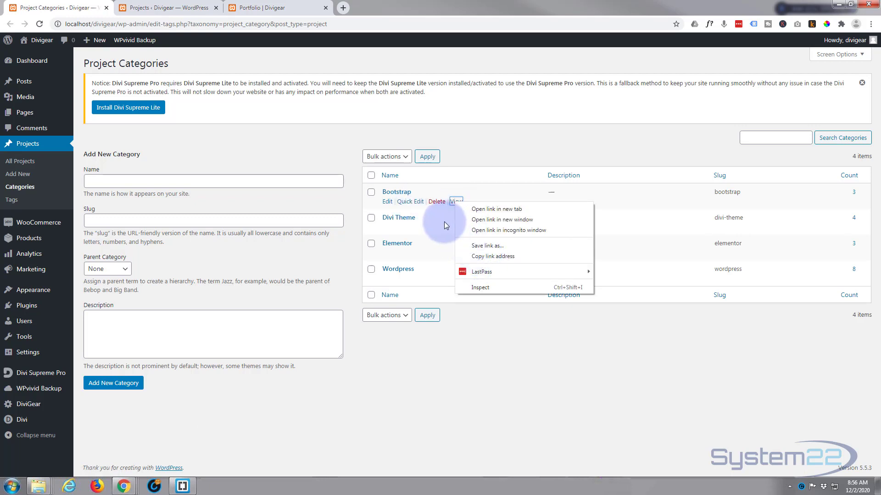
click(455, 203)
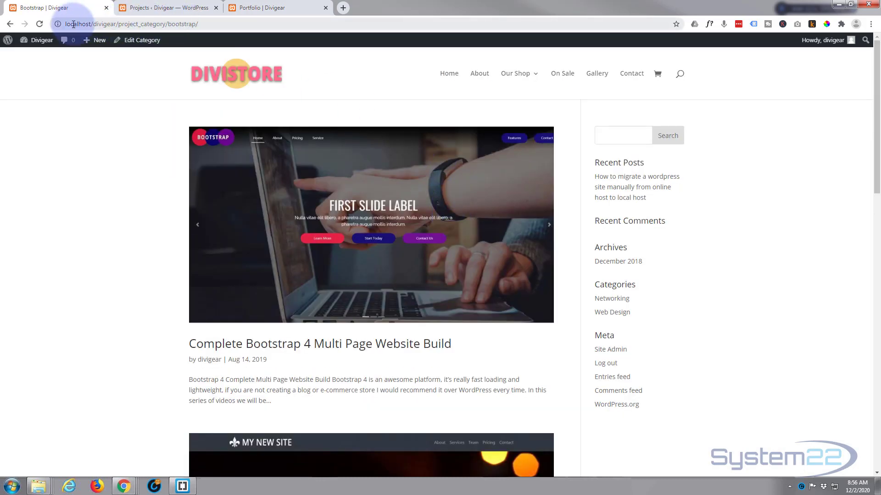
click(208, 26)
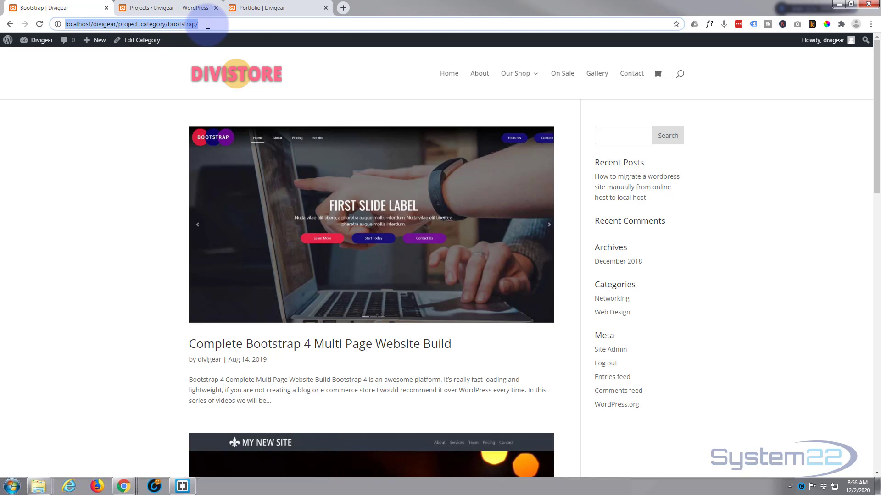
click(9, 25)
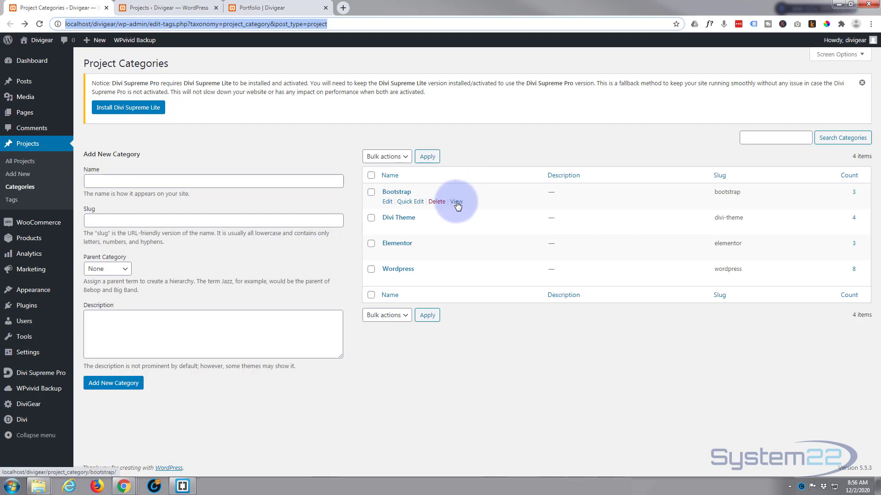
Step: Copy the link address of the Bootstrap category's archive page and open the site's Menus settings in a new browser tab
right_click(457, 205)
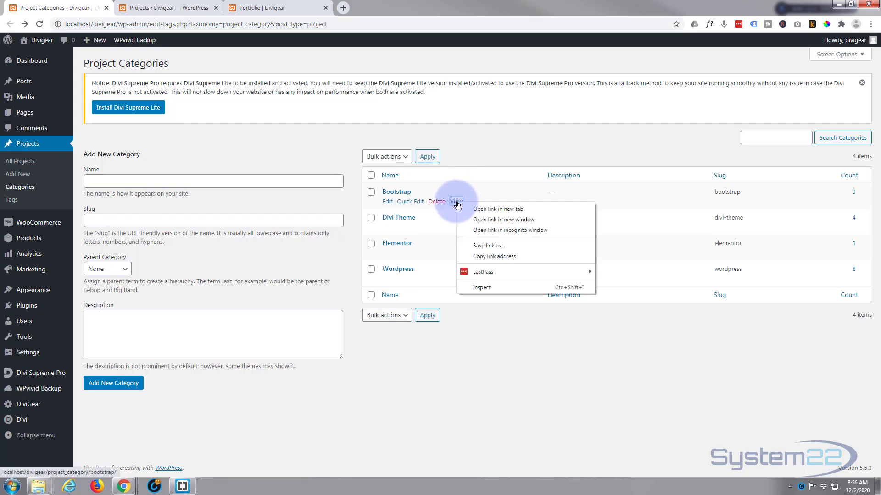
click(513, 256)
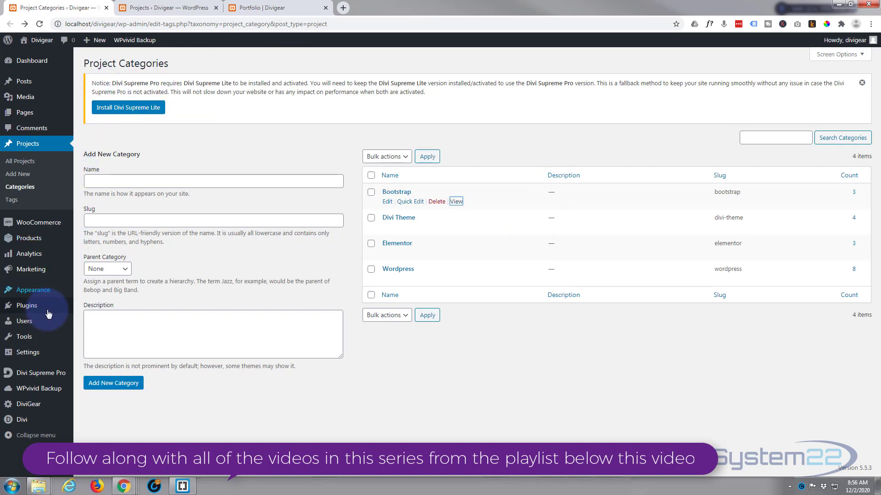
mouse_move(42, 314)
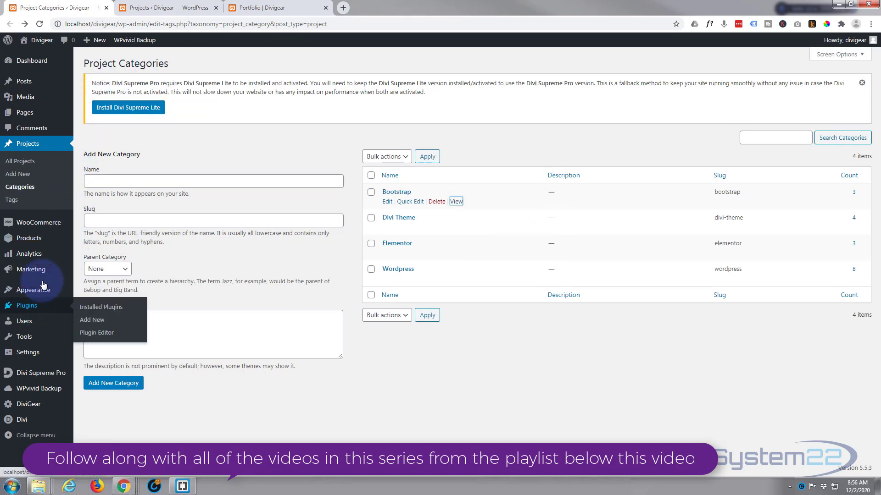
mouse_move(39, 291)
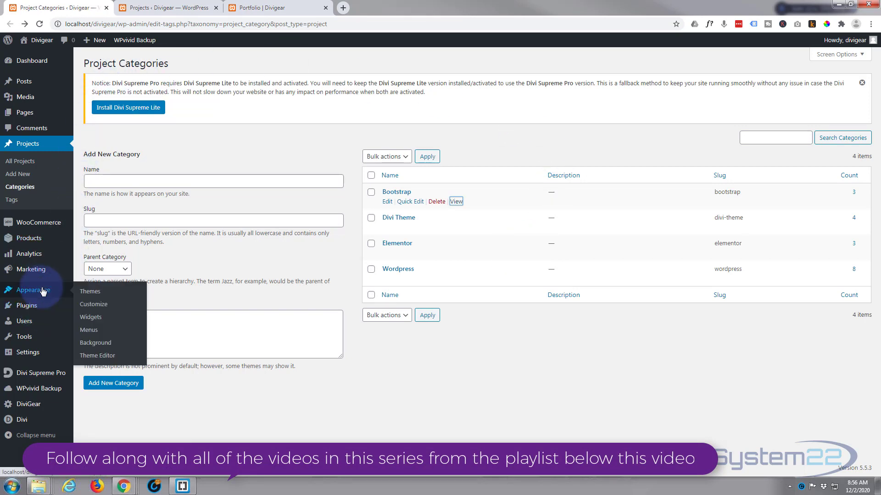
middle_click(88, 332)
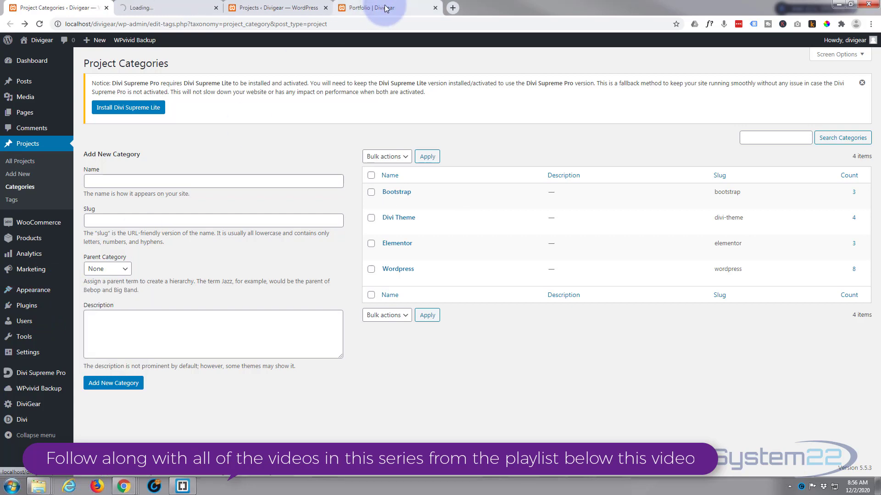
click(174, 6)
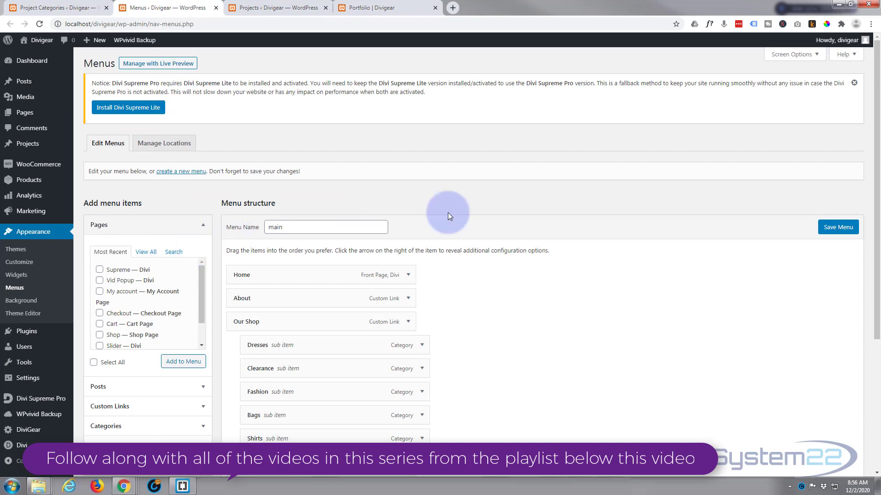
Step: Check which post categories are available to add to the main menu
scroll(498, 303, down, 2)
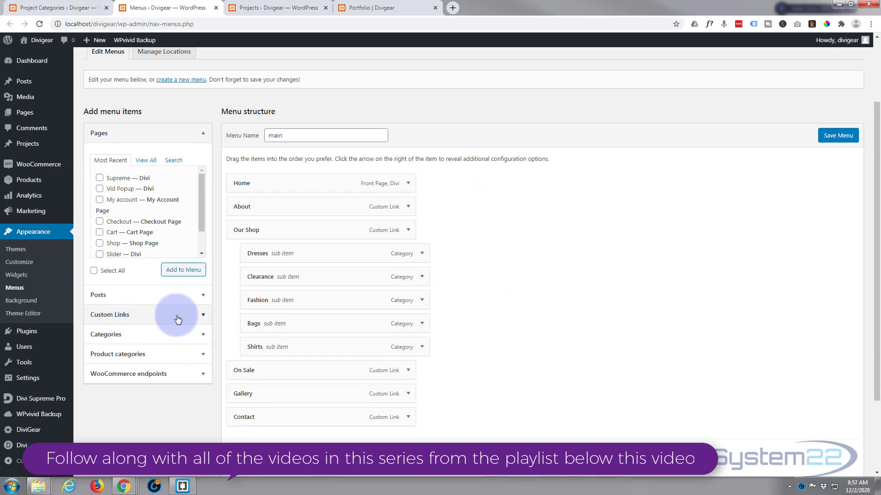
click(152, 339)
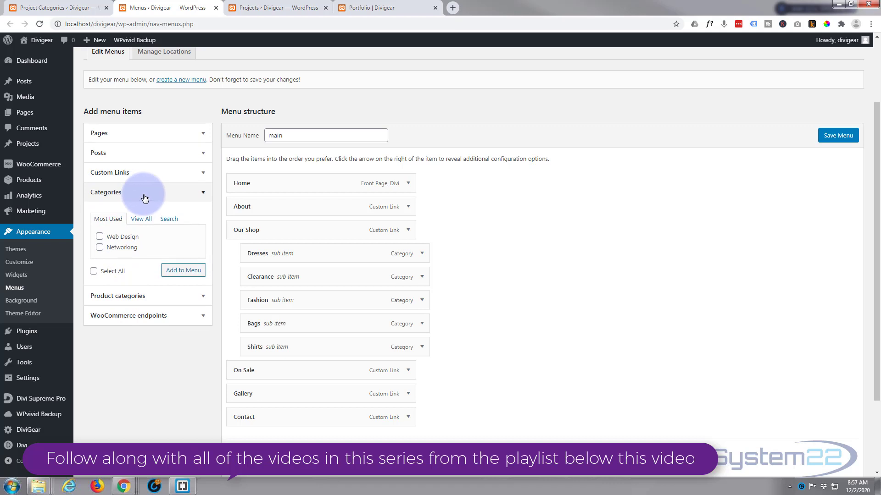
click(123, 190)
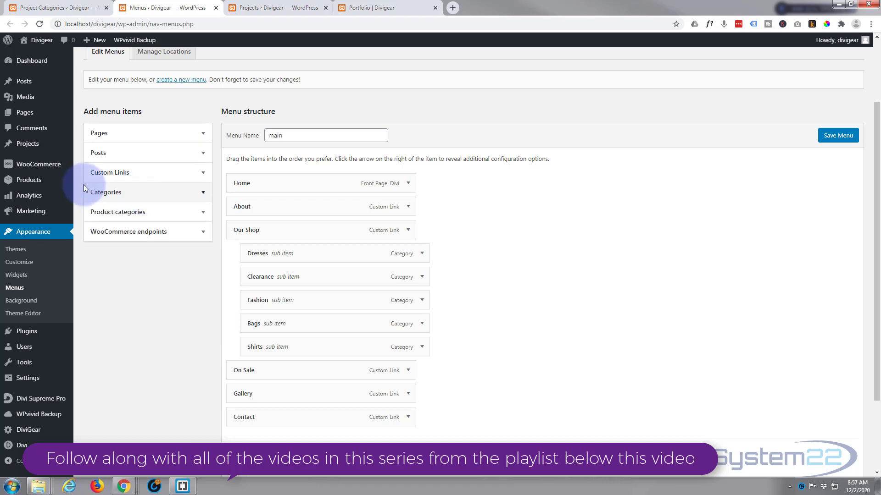
Step: Add a custom link to the main menu with the copied Bootstrap category URL and the link text Bootstrap
click(173, 175)
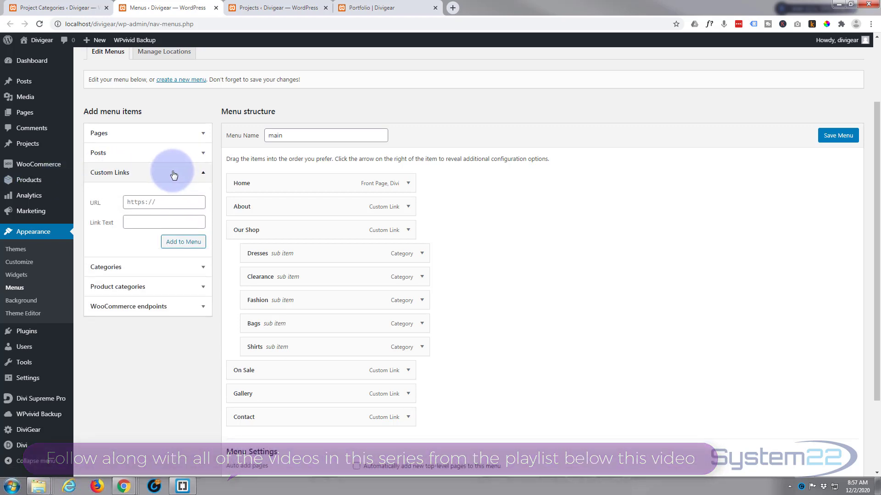
click(134, 202)
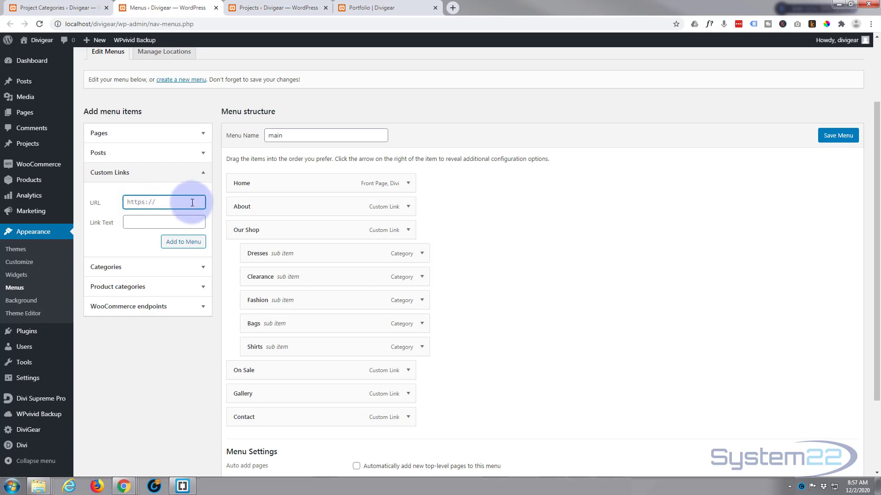
key(ctrl+v)
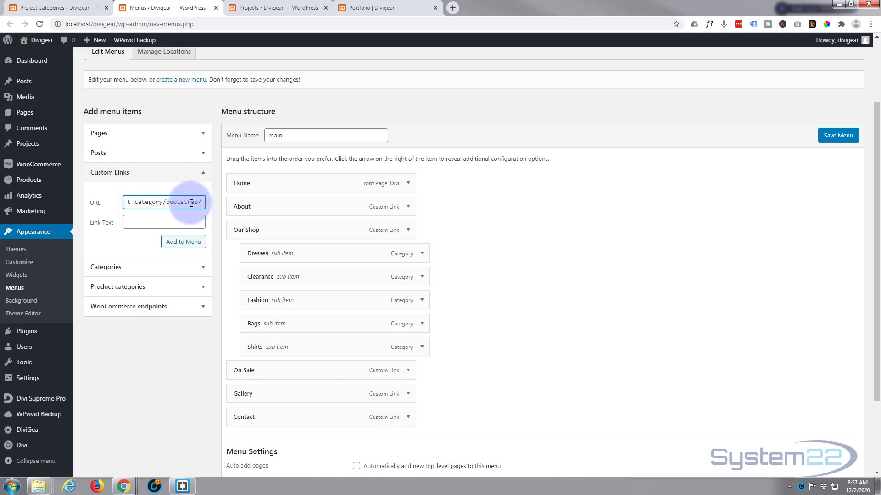
click(160, 220)
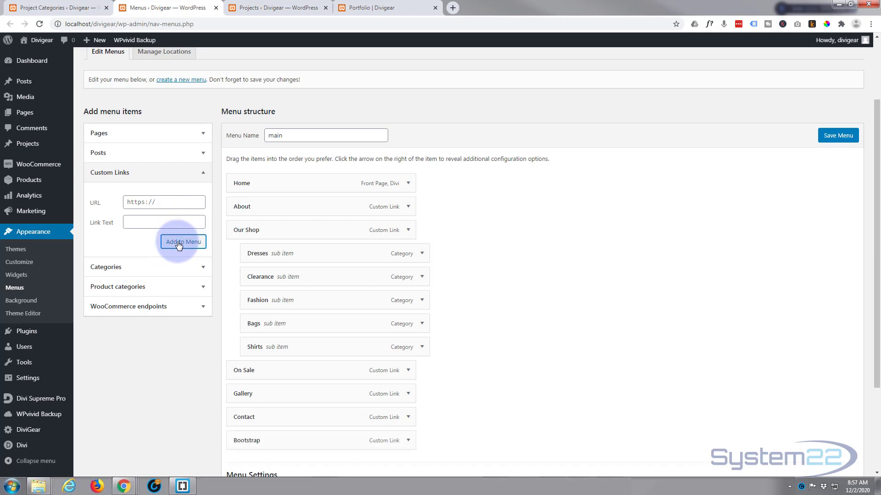
Step: Move the Bootstrap item directly below Home at the top level of the main menu and save the menu
drag(263, 441, 269, 203)
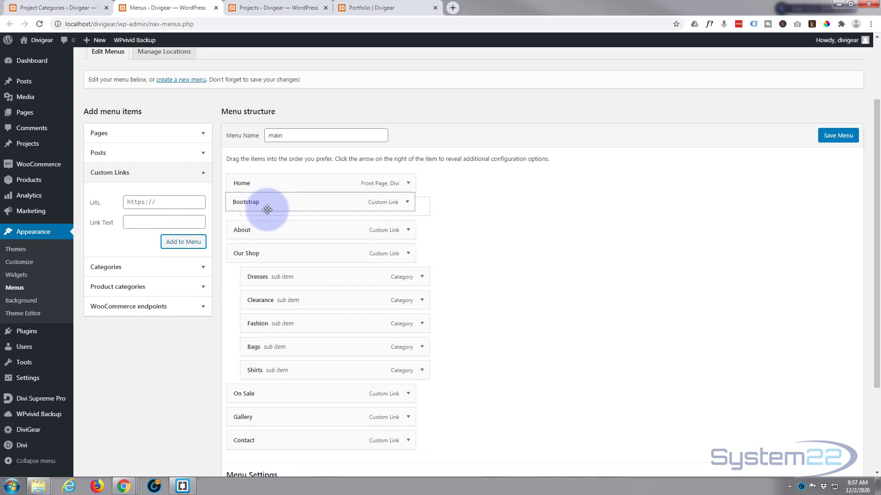
click(836, 139)
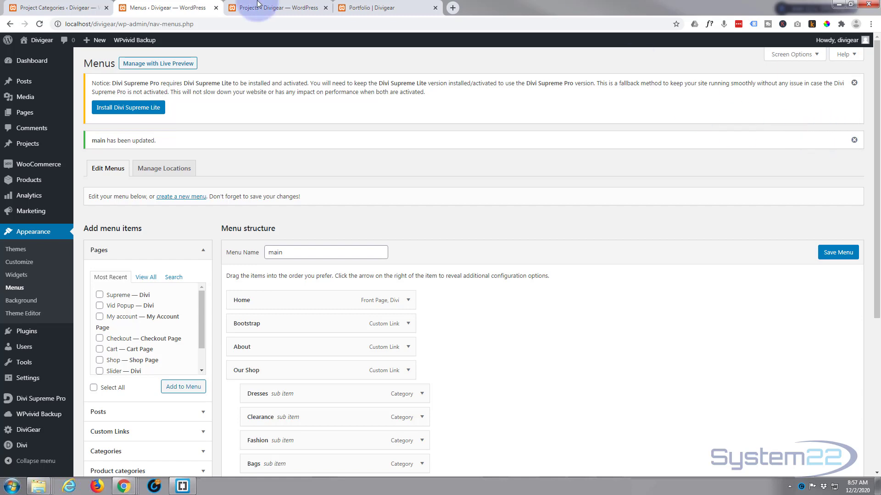
Step: Follow the Bootstrap link in the live site's navigation and look through the projects on its category page
click(295, 7)
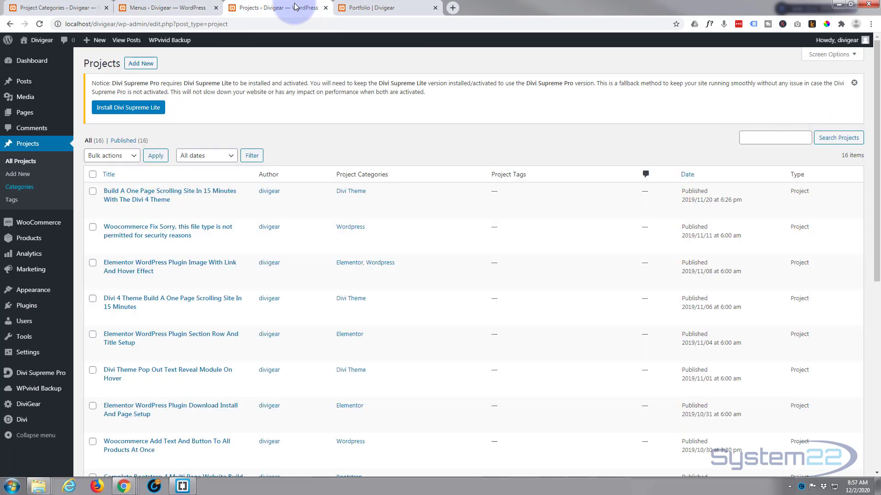
click(351, 8)
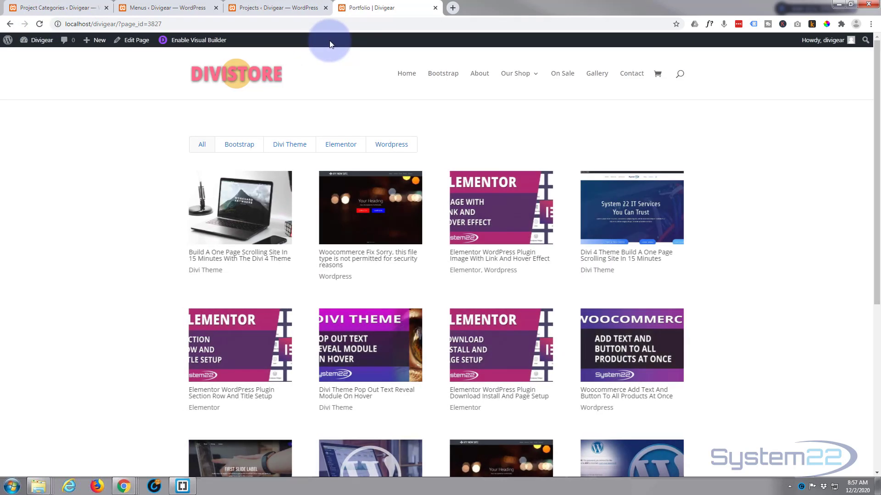
click(447, 76)
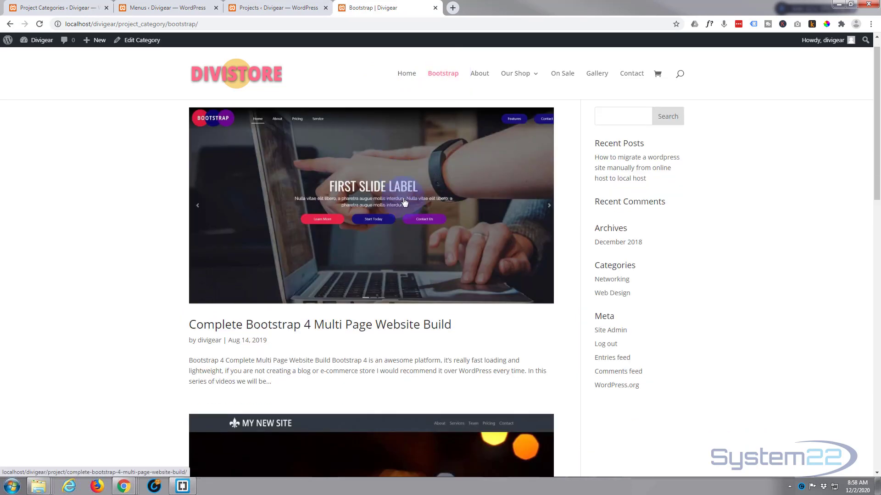
scroll(404, 202, down, 15)
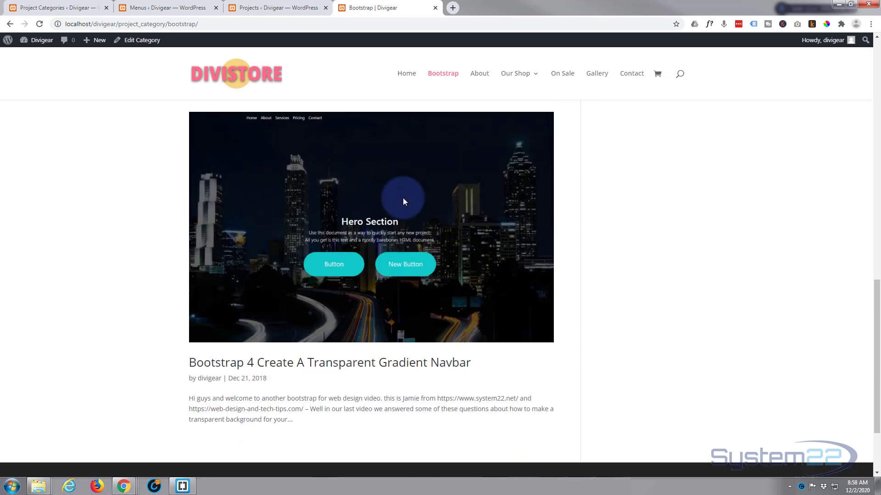
Step: Remove the Bootstrap custom link from the main menu
scroll(403, 201, down, 3)
scroll(404, 202, up, 14)
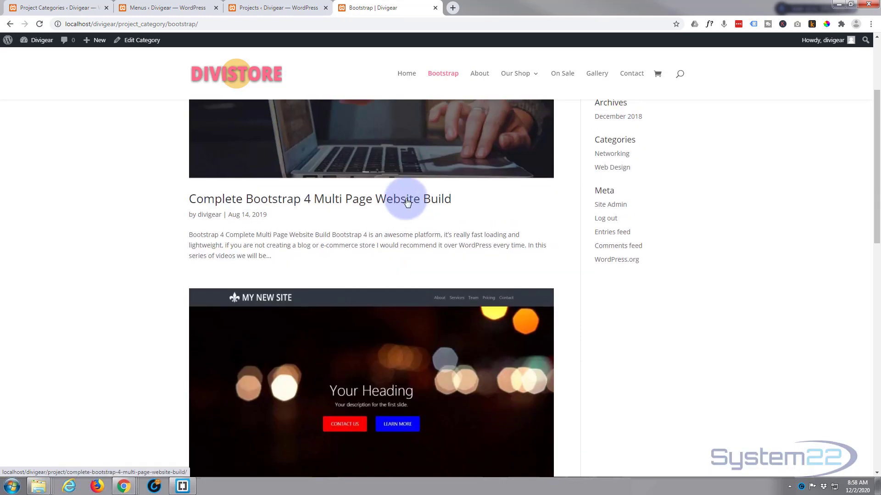
scroll(407, 202, up, 3)
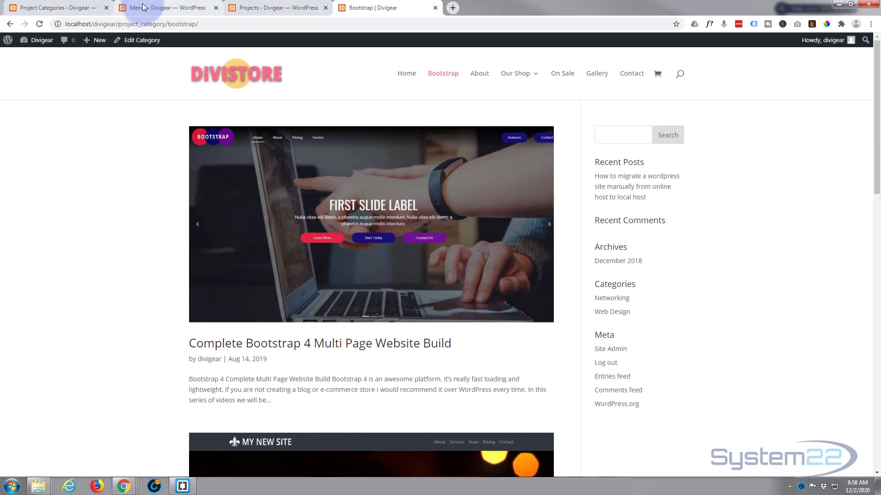
click(143, 7)
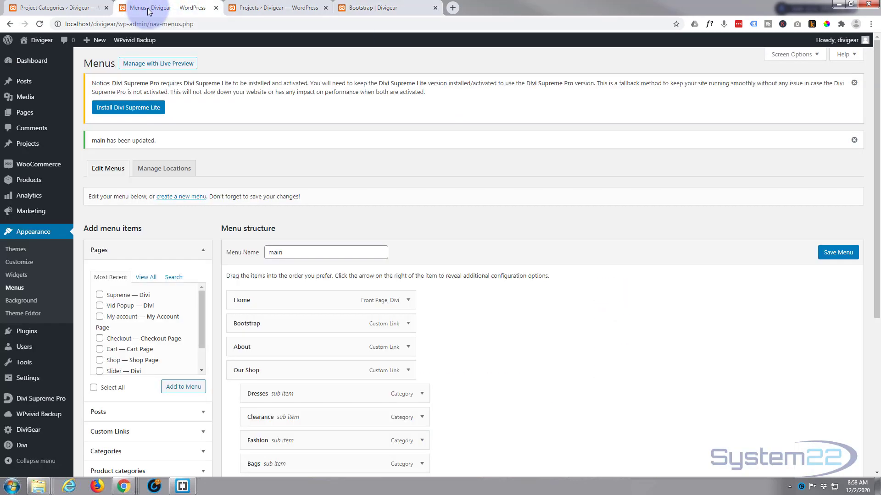
click(409, 324)
click(239, 415)
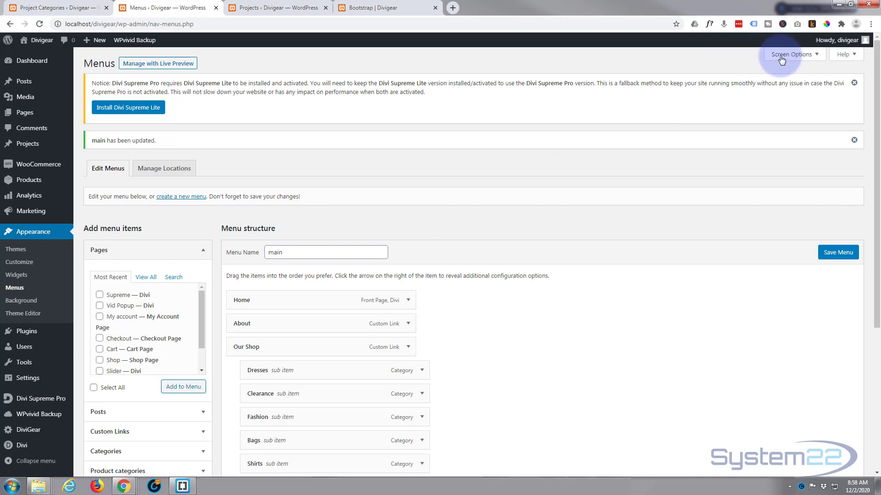
Step: Enable the Project Categories box in the screen options of the Menus page
click(817, 55)
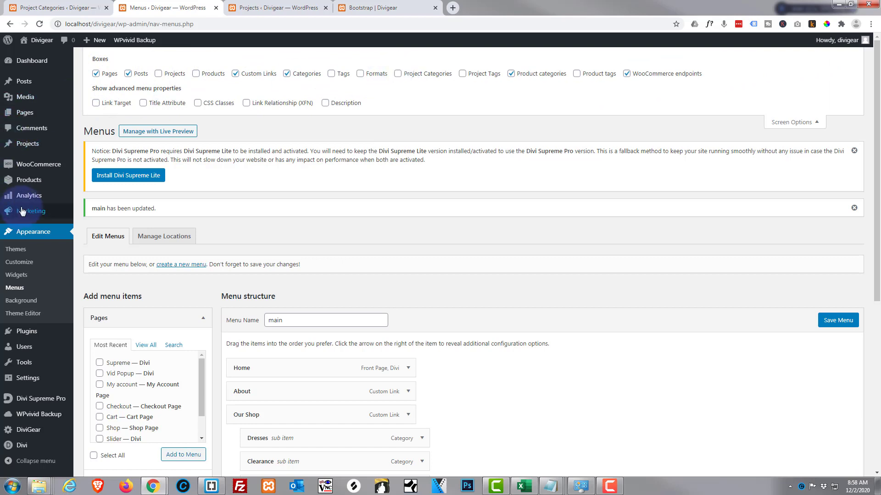
mouse_move(32, 187)
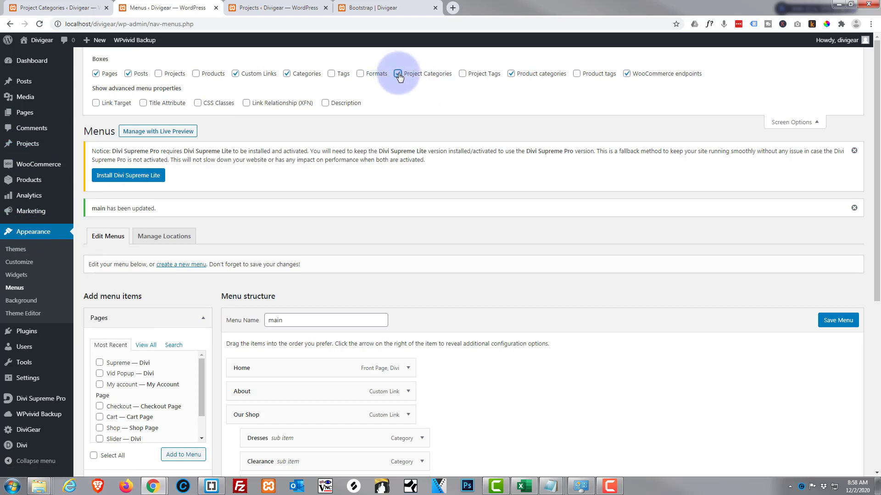
click(817, 124)
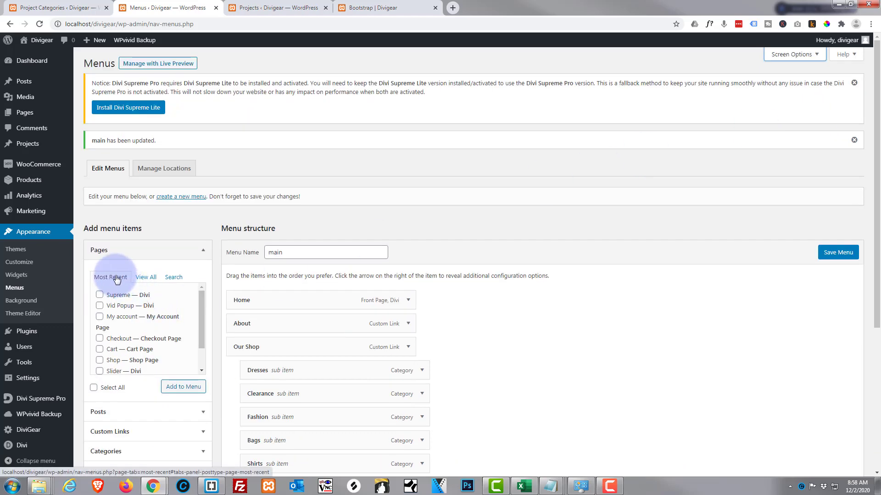
Step: Add the Wordpress, Divi Theme, Elementor and Bootstrap project categories to the main menu
scroll(115, 280, down, 2)
scroll(115, 275, down, 1)
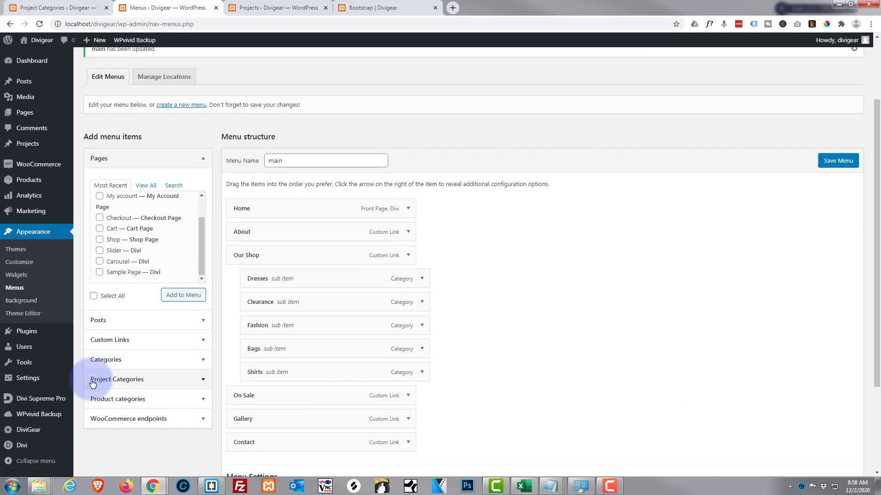
click(204, 382)
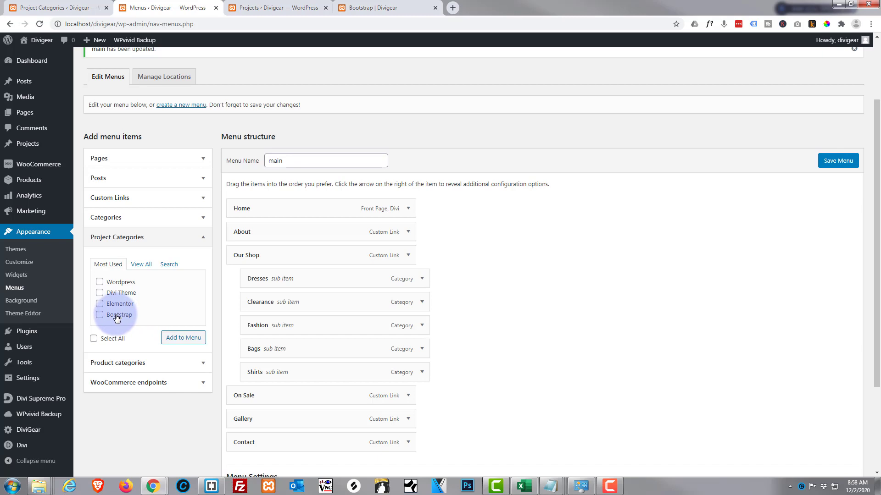
click(99, 281)
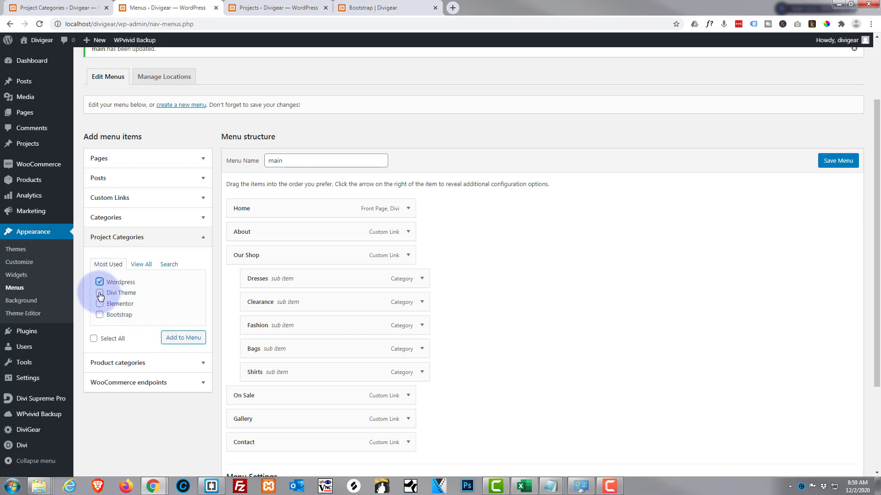
click(99, 294)
click(99, 304)
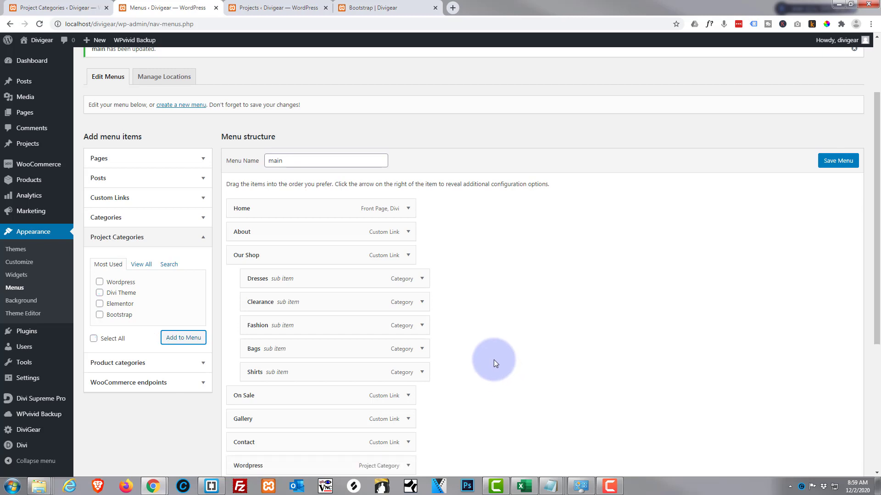
Step: Nest Wordpress, Divi Theme, Elementor and Bootstrap in that order as sub items under Home and save the menu
scroll(488, 359, down, 2)
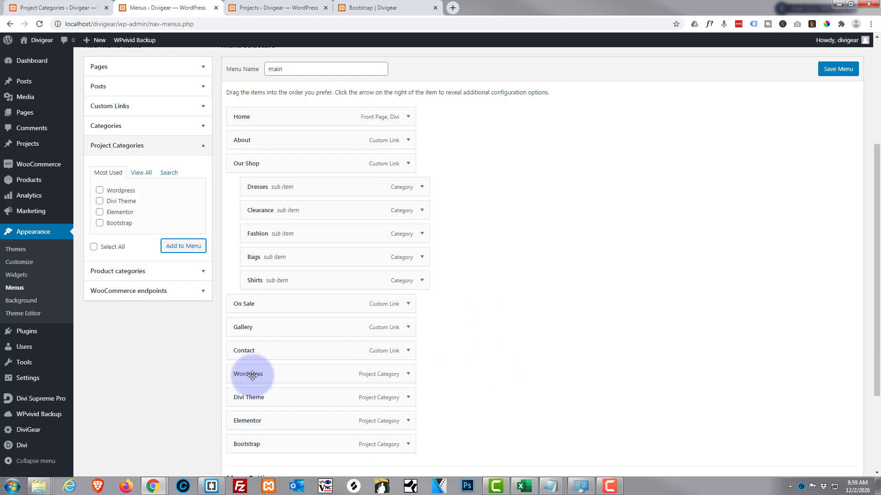
drag(275, 374, 285, 141)
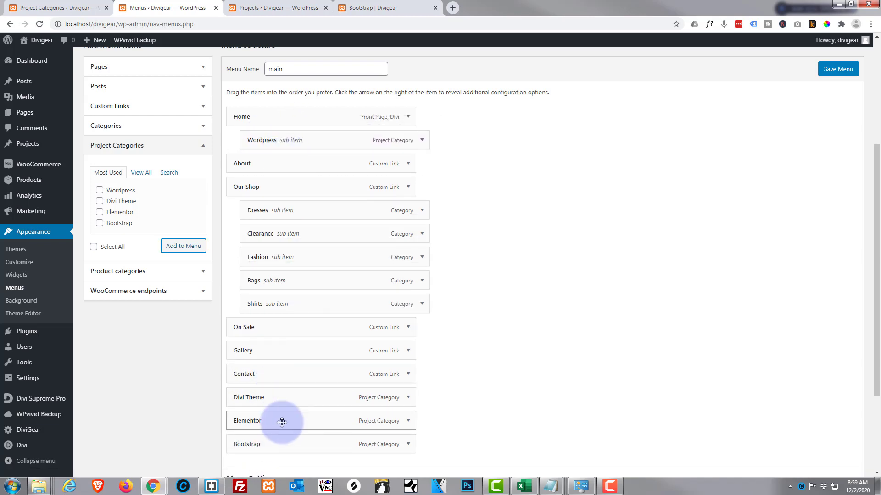
drag(284, 403, 289, 167)
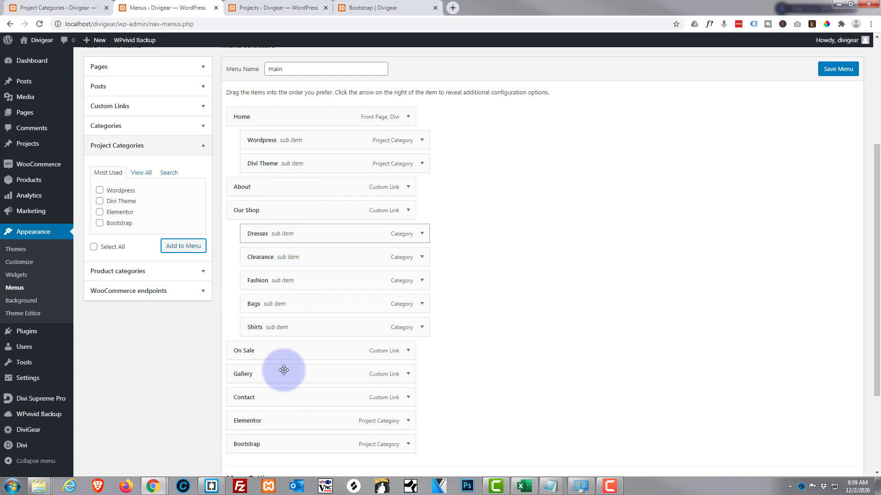
drag(264, 427, 289, 188)
drag(269, 446, 285, 204)
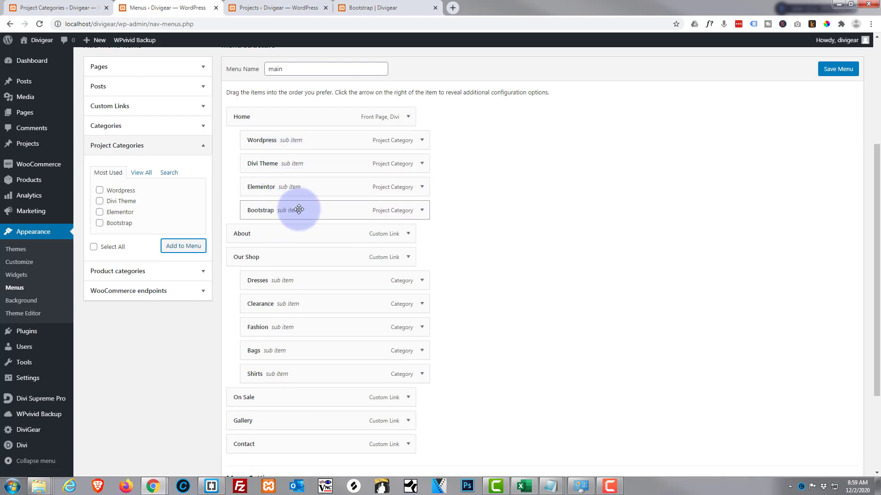
click(831, 73)
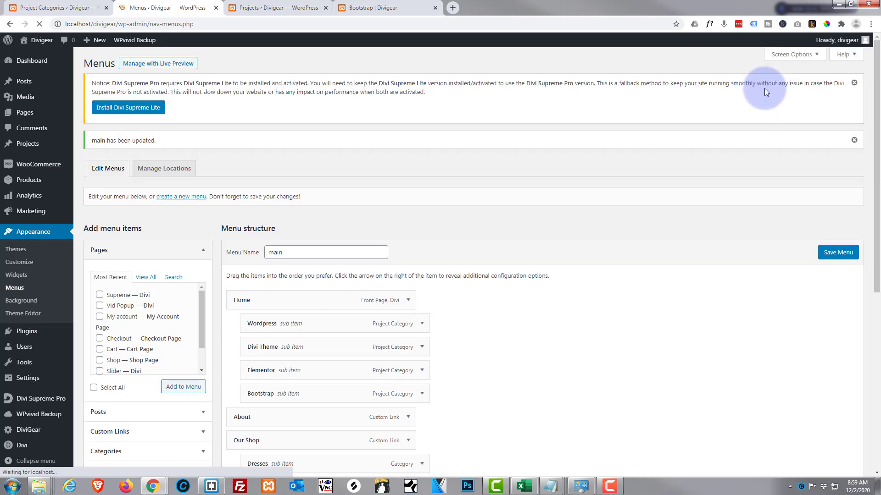
Step: Reload the live site, follow the WordPress link in the Home submenu and look through the projects on its category page
click(384, 10)
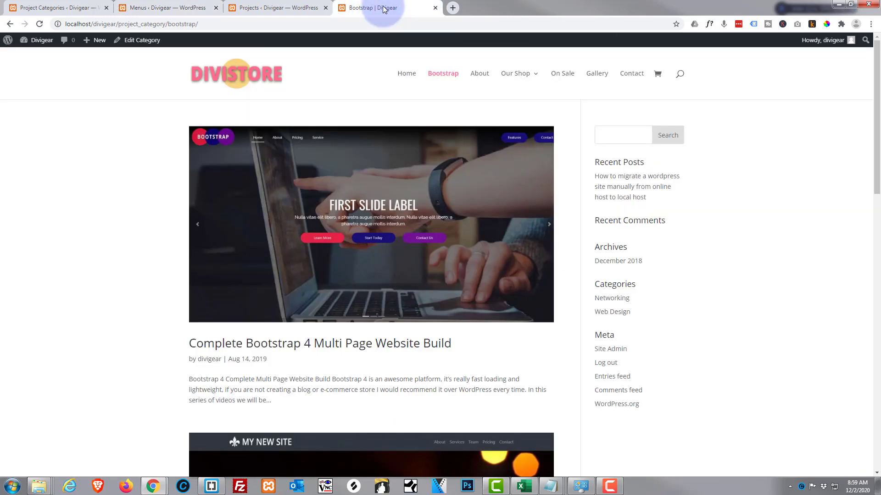
click(40, 24)
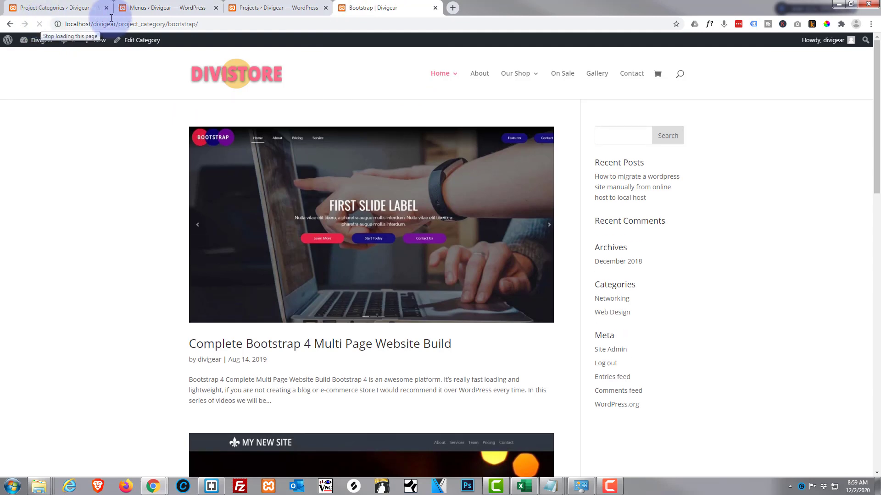
mouse_move(433, 73)
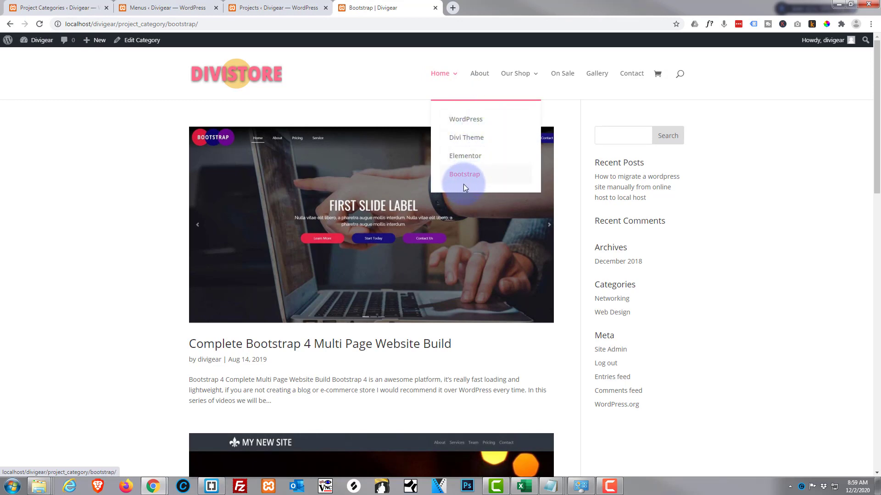
click(466, 121)
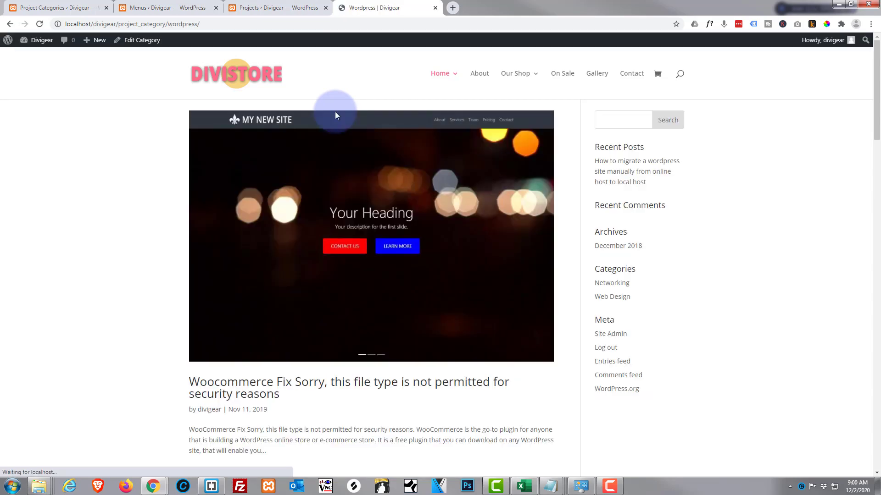
scroll(335, 162, down, 14)
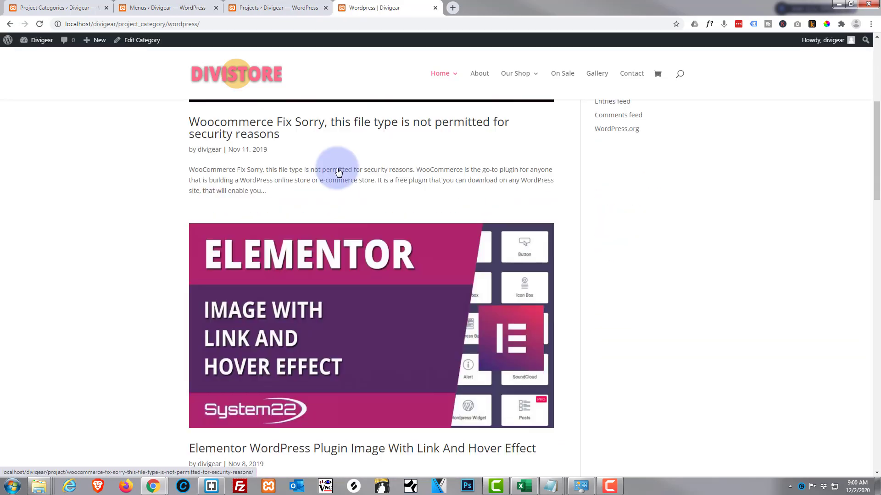
scroll(339, 171, down, 8)
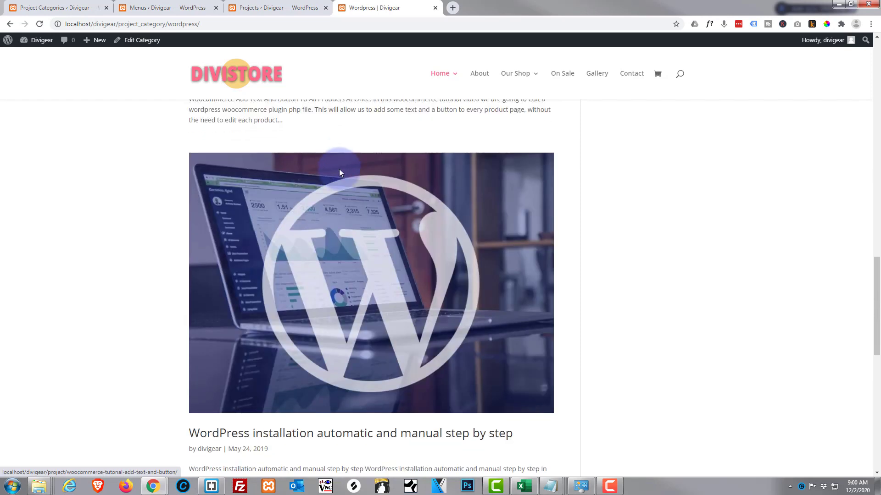
scroll(339, 170, up, 4)
scroll(341, 173, up, 15)
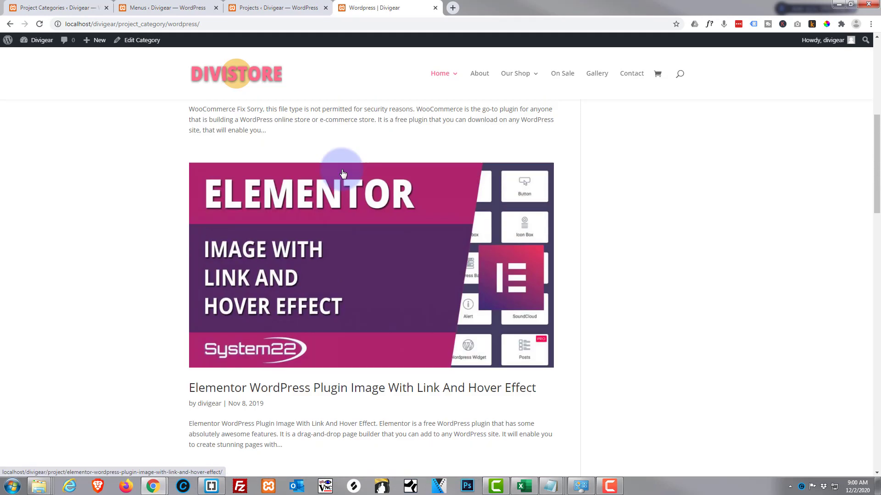
scroll(344, 173, up, 2)
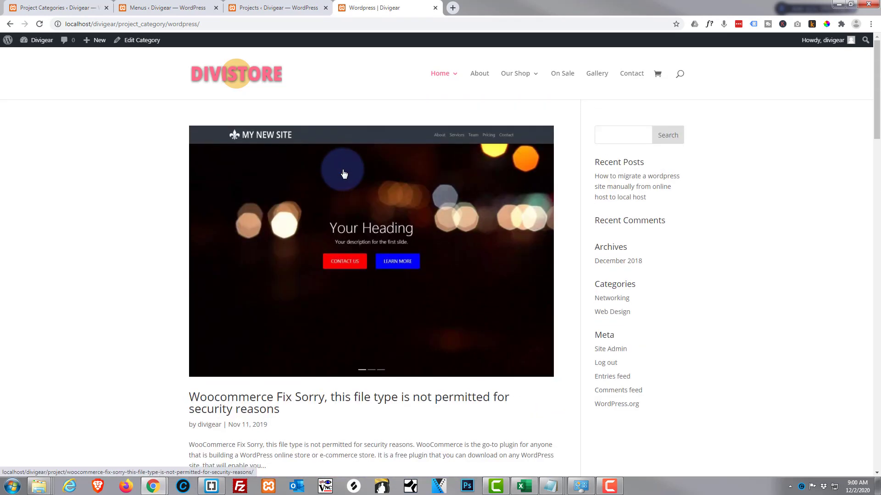
Step: Go back to the Portfolio page and look over its filterable project grid
click(10, 24)
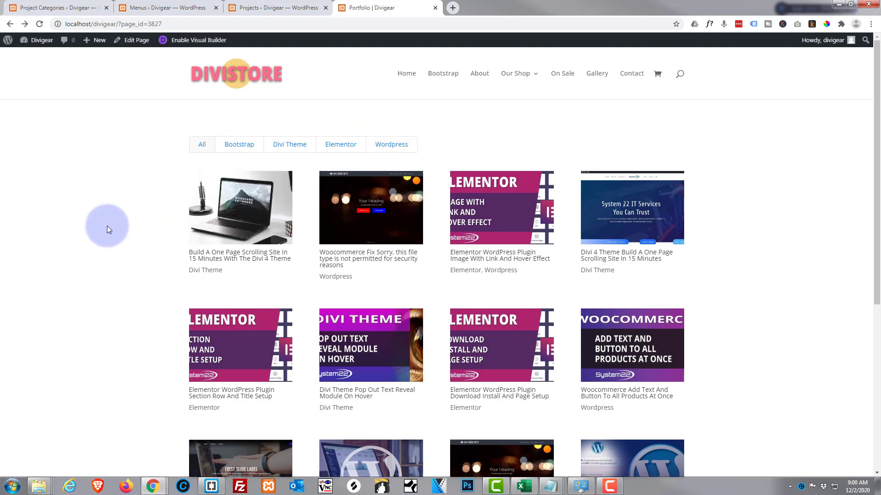
scroll(107, 226, down, 2)
scroll(108, 226, up, 2)
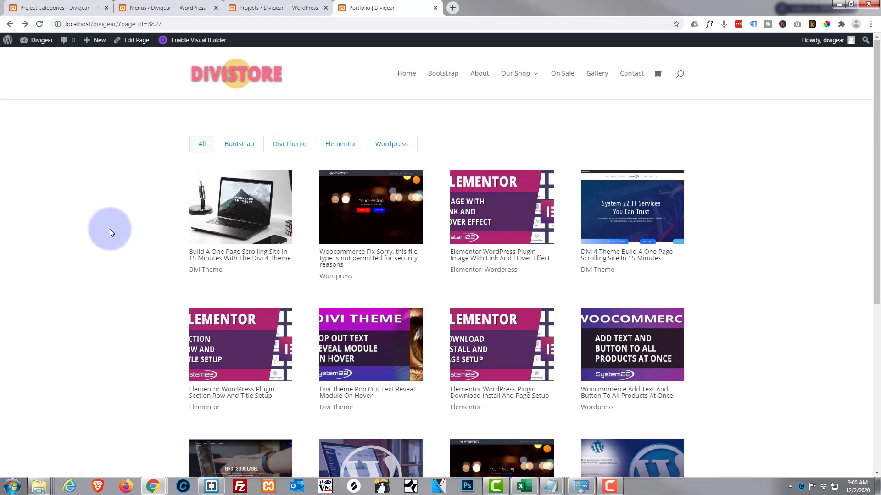